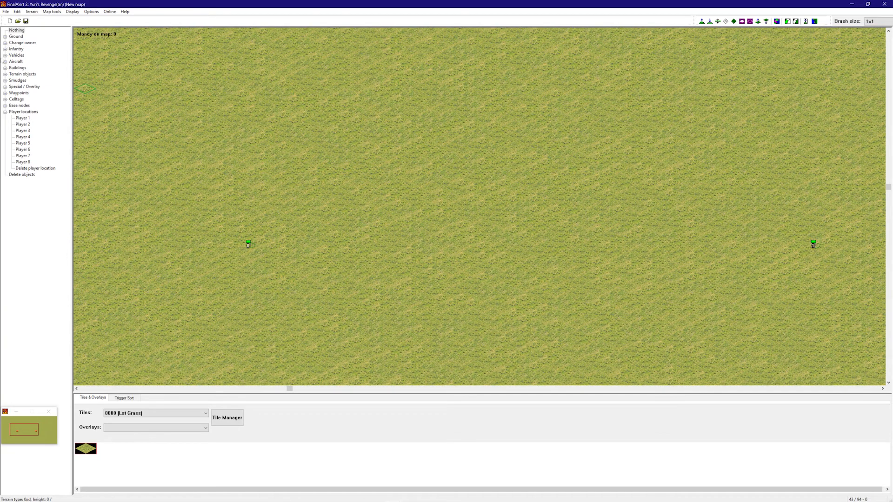
Expand the Buildings category and its Other group to list the neutral tech structures.
click(5, 68)
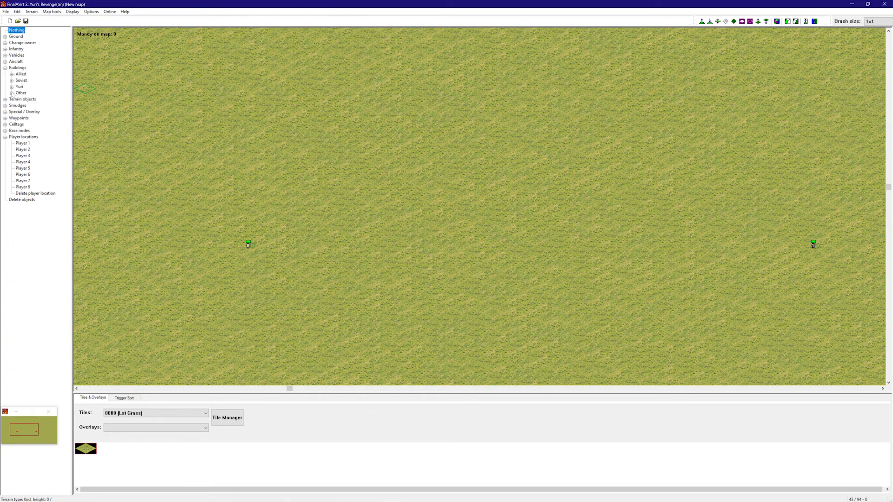
click(12, 94)
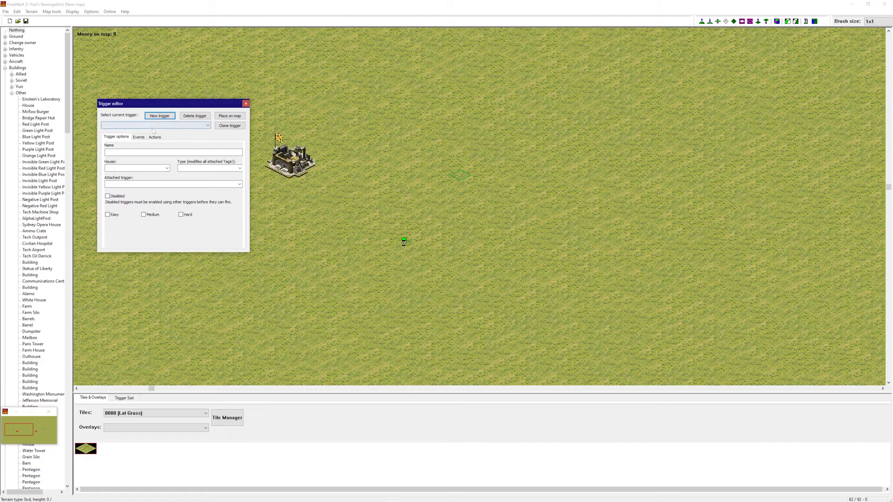
Create a new trigger and name it "Prcap player A".
click(168, 116)
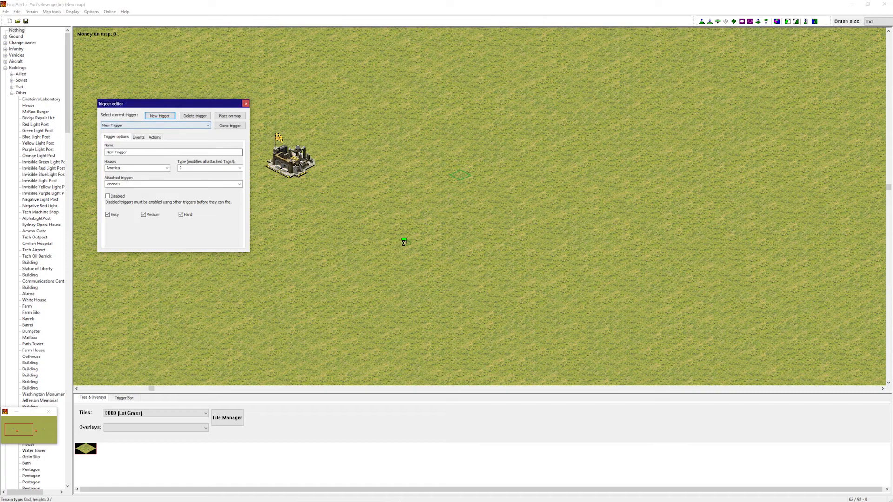
drag(131, 153, 71, 155)
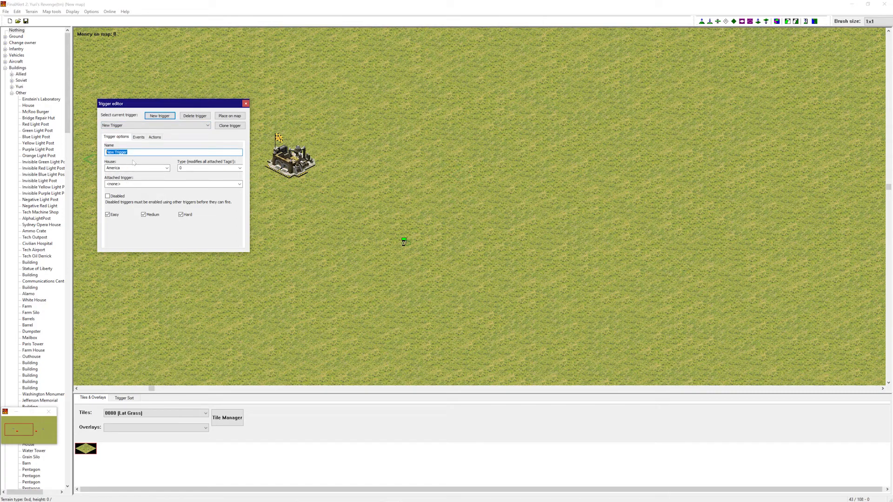
text(Prcap player A)
drag(149, 104, 130, 81)
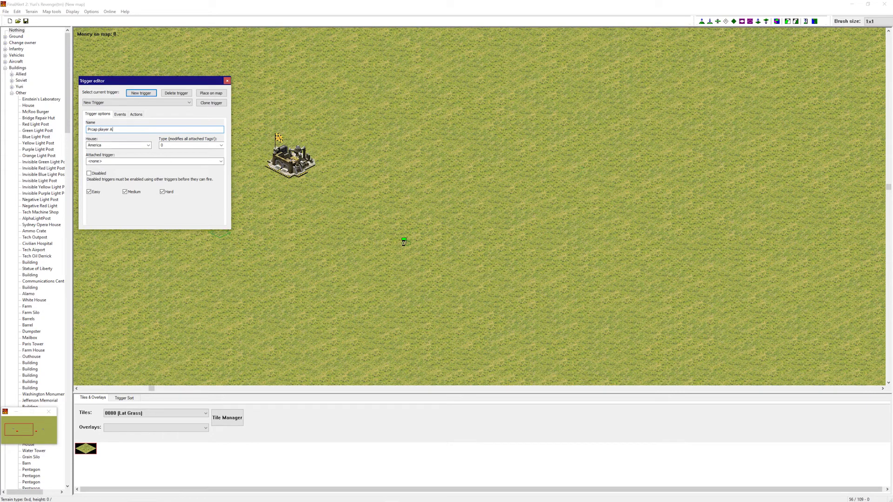
drag(119, 130, 87, 129)
key(End)
key(shift+Home)
click(122, 130)
click(182, 103)
click(179, 108)
drag(119, 129, 85, 130)
Add an event of type 8 Any Event to the "Prcap player A" trigger.
click(120, 114)
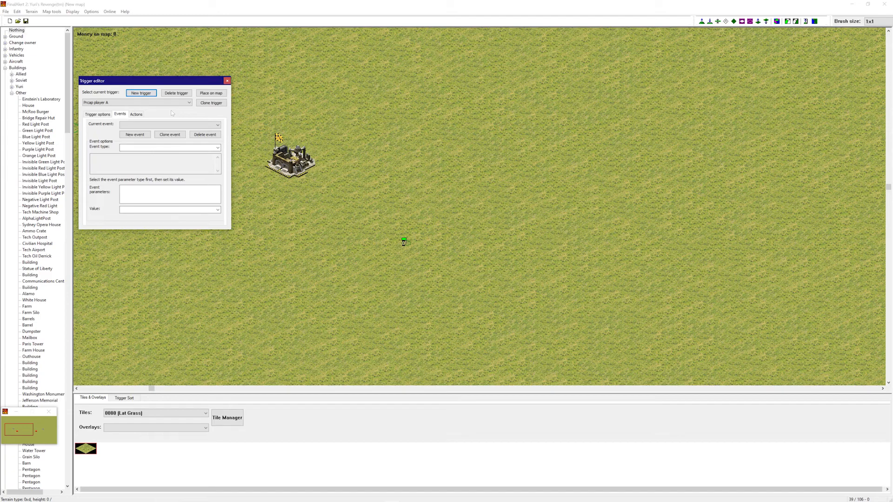
click(135, 134)
click(158, 147)
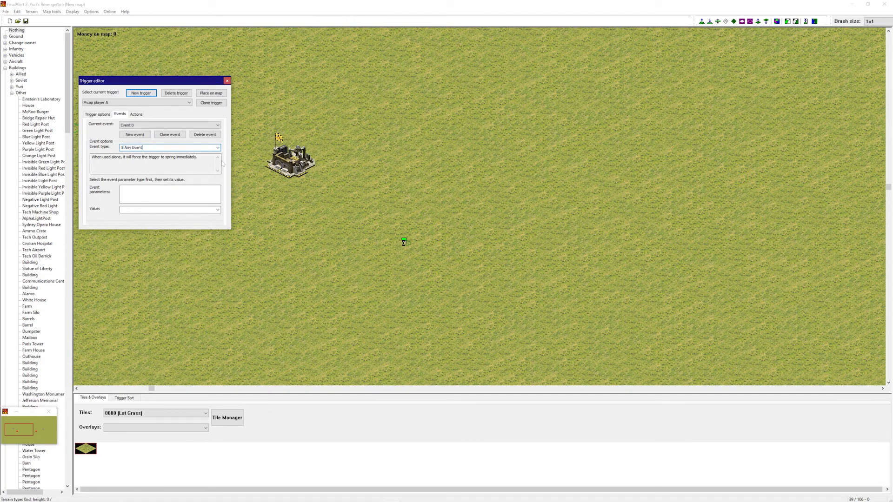
drag(199, 158, 91, 158)
click(92, 157)
drag(195, 158, 120, 148)
click(160, 158)
click(156, 148)
Add an action of type 14 Change House to the trigger, with the house set to 4475 <Player @ A>.
click(137, 114)
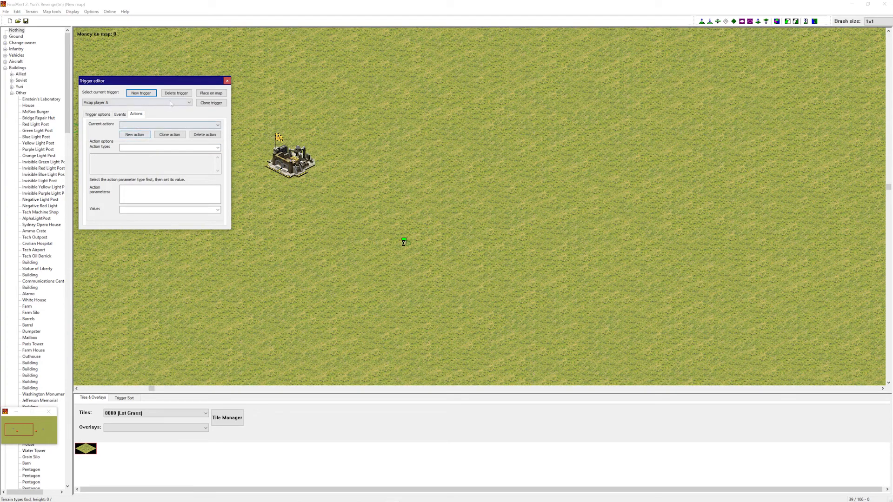
click(147, 135)
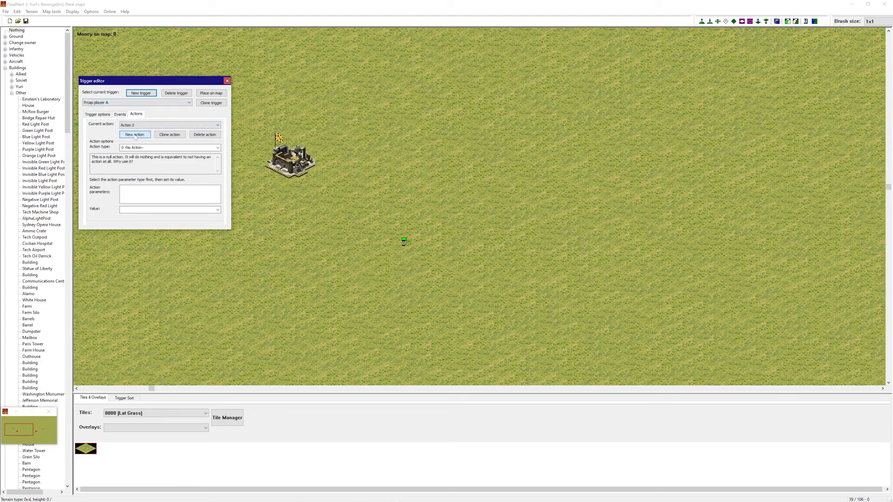
click(217, 148)
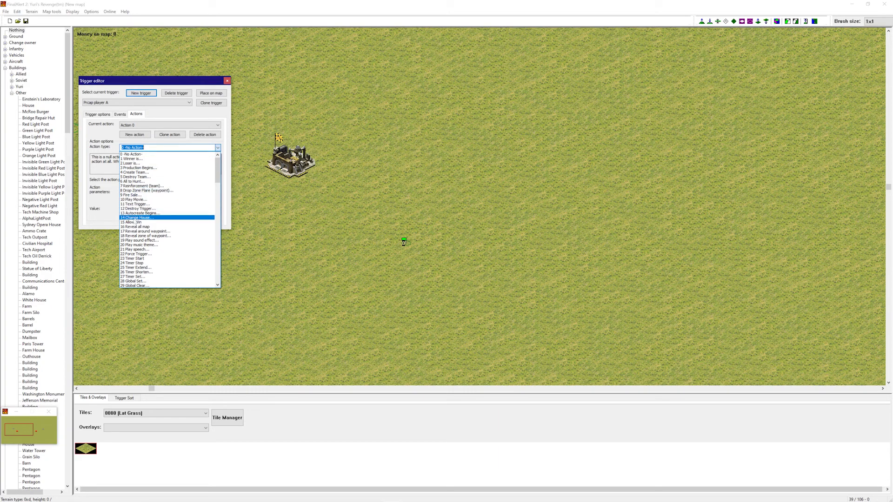
click(134, 218)
click(151, 157)
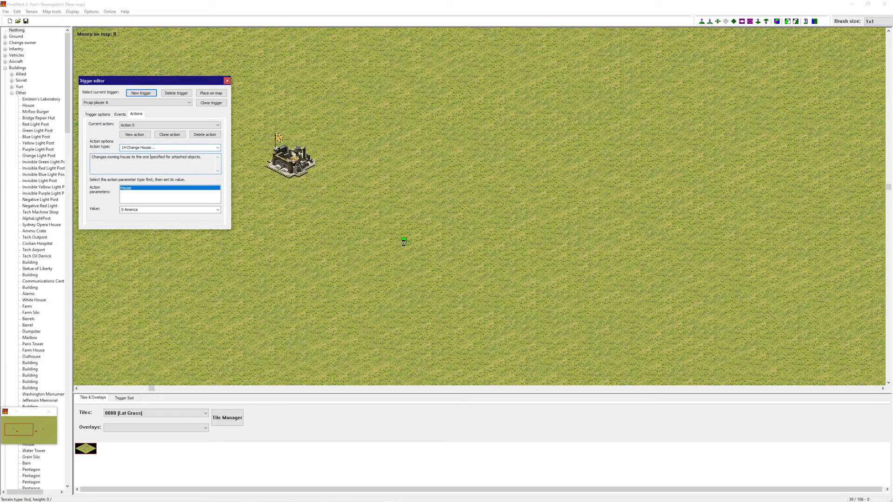
mouse_move(202, 157)
mouse_down()
mouse_move(140, 156)
mouse_move(202, 157)
mouse_up()
click(218, 209)
drag(218, 228, 217, 239)
click(162, 248)
Clone the "Prcap player A" trigger and rename the clone "Prcap player B".
click(98, 114)
click(140, 115)
click(206, 104)
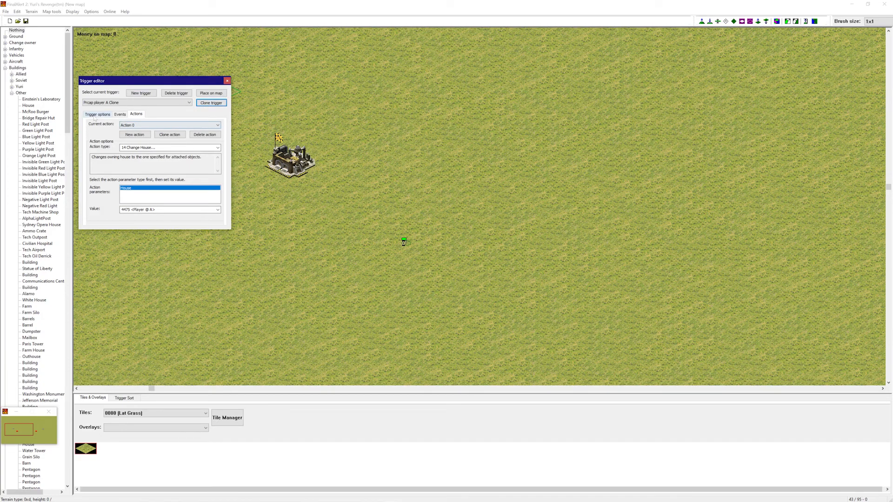
drag(123, 129, 112, 129)
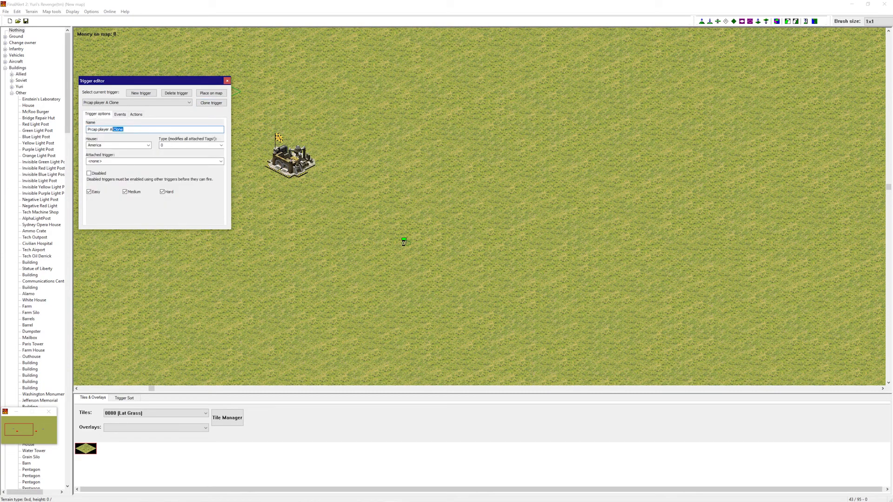
text(B)
Set the Change House action of the player B trigger to 4476 <Player @ B> and close the trigger editor.
click(120, 115)
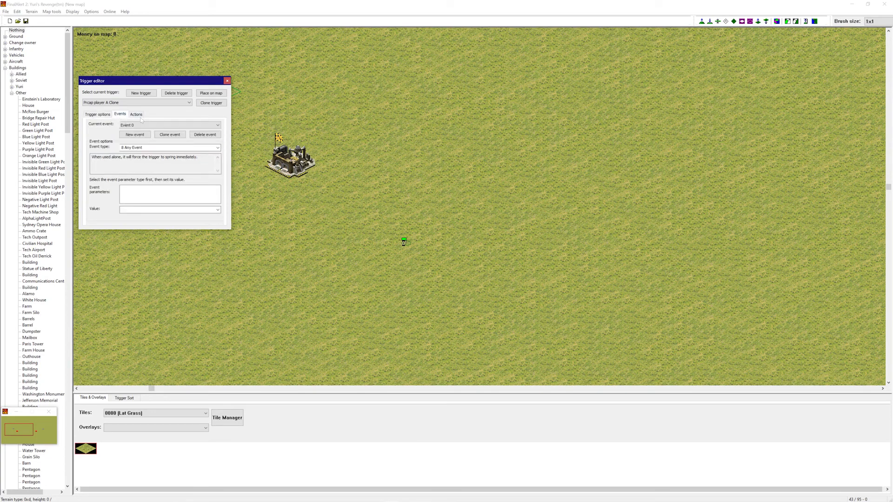
click(137, 115)
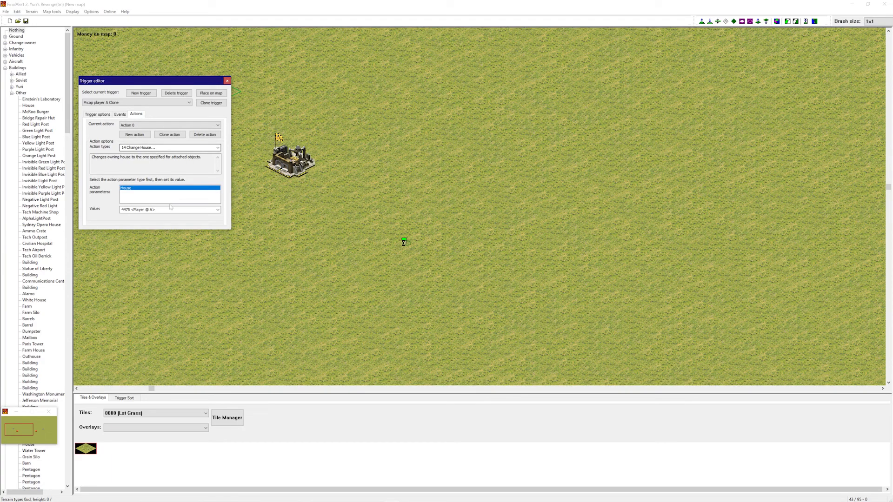
click(218, 210)
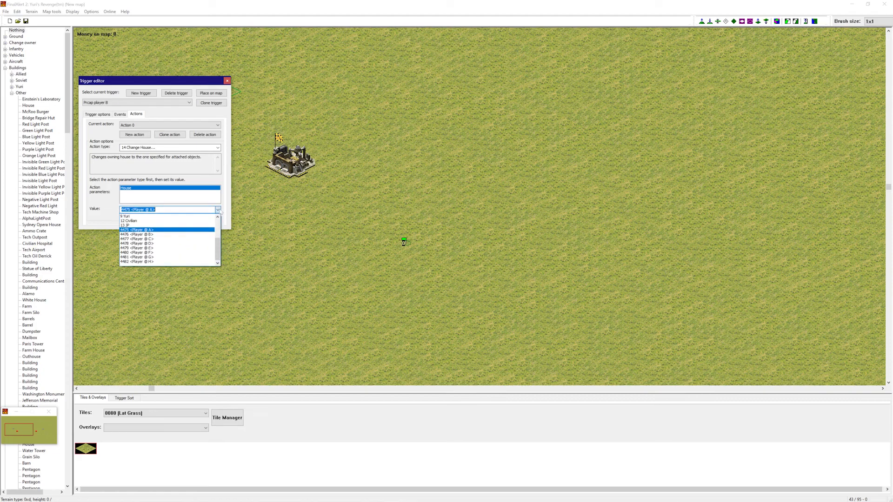
click(171, 239)
click(156, 209)
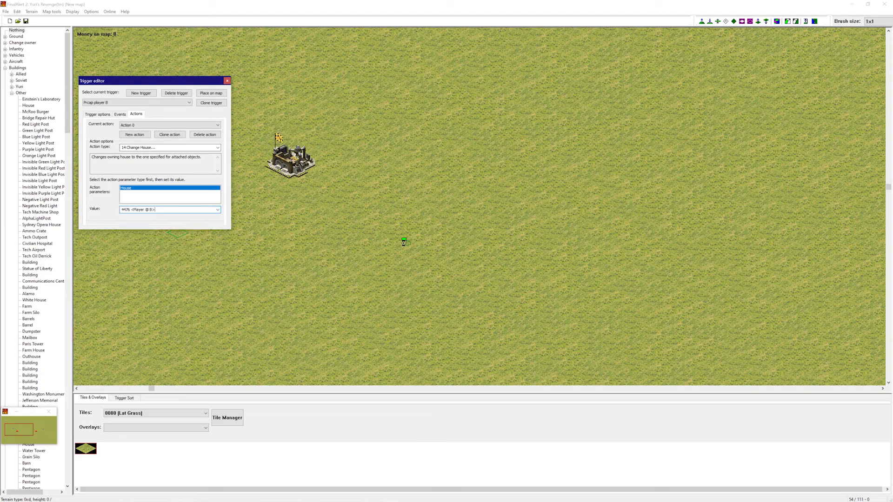
click(161, 103)
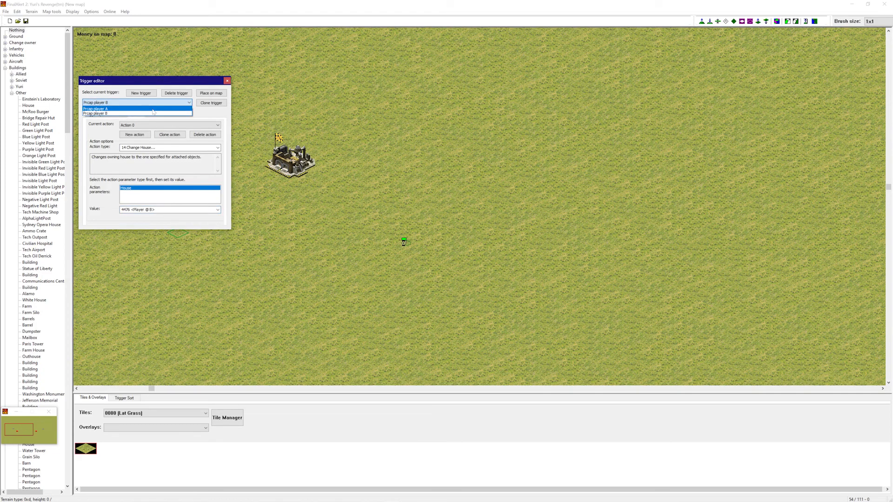
click(153, 112)
click(227, 81)
Open the structure options of the Tech Machine Shop near the first start location and show its attached tag choices.
right_drag(392, 204, 362, 197)
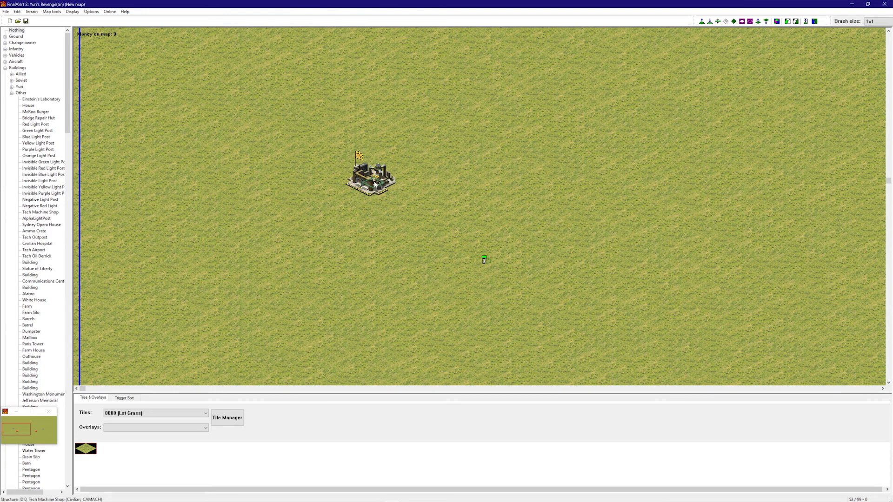
double_click(373, 176)
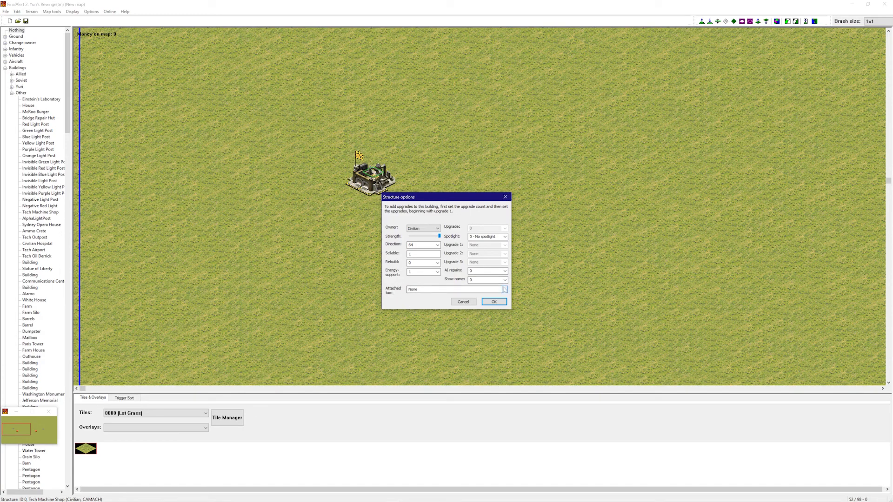
click(505, 289)
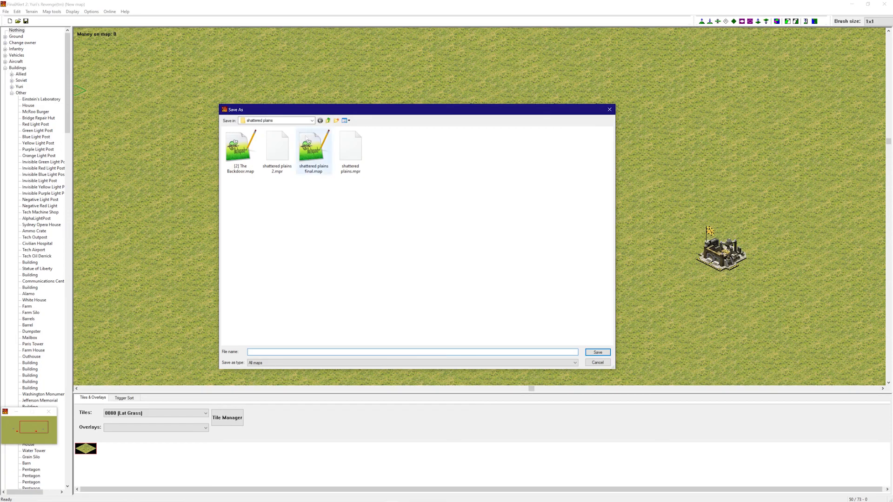
Save the map as "Precap Test.map" in the Custom folder inside the RA2 Maps folder.
click(312, 120)
click(263, 217)
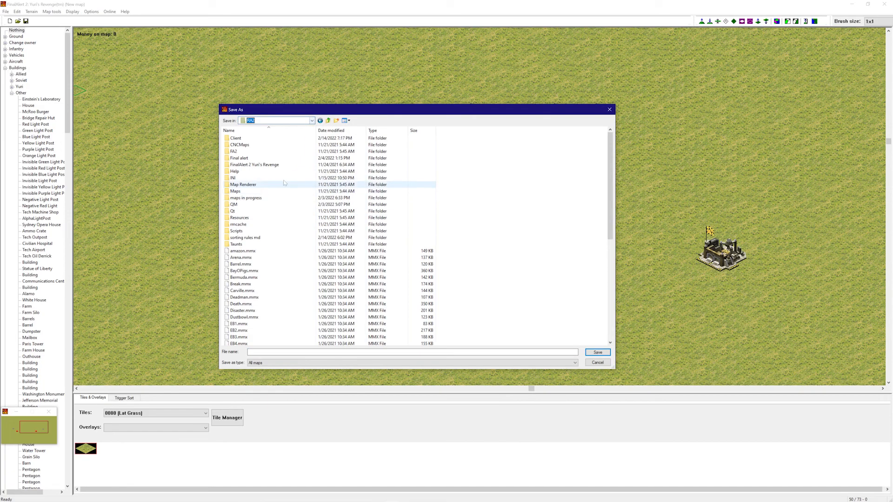
click(255, 164)
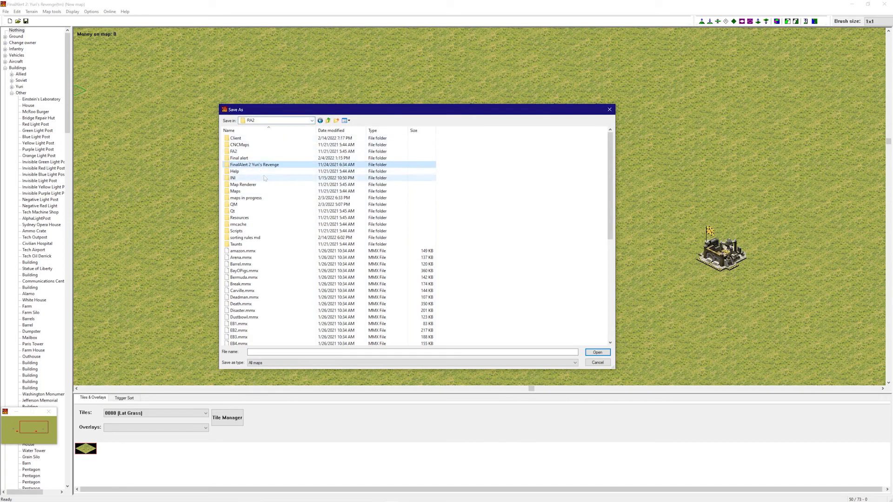
double_click(255, 193)
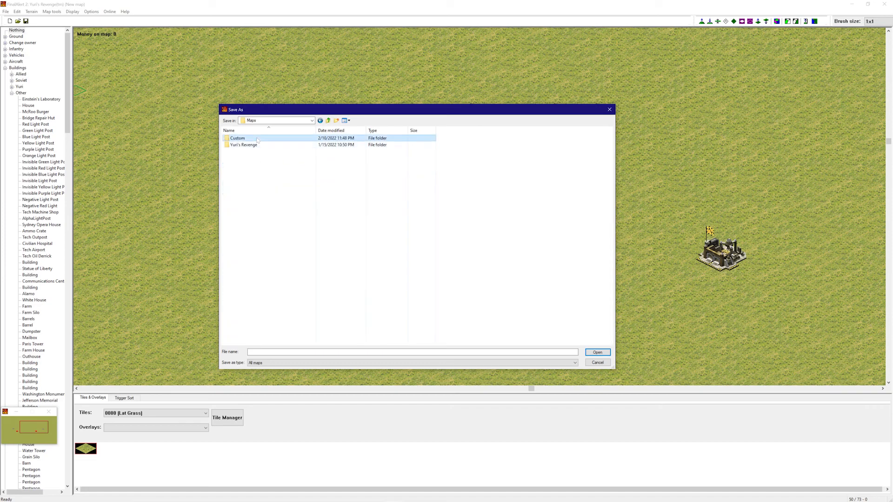
double_click(236, 138)
text(Precal)
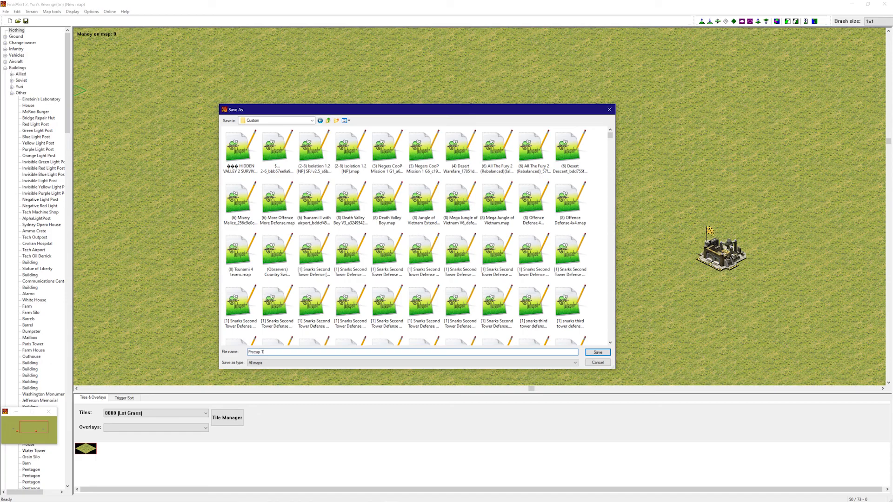
key(ctrl+a)
key(ctrl+c)
click(270, 352)
text(.map)
key(Return)
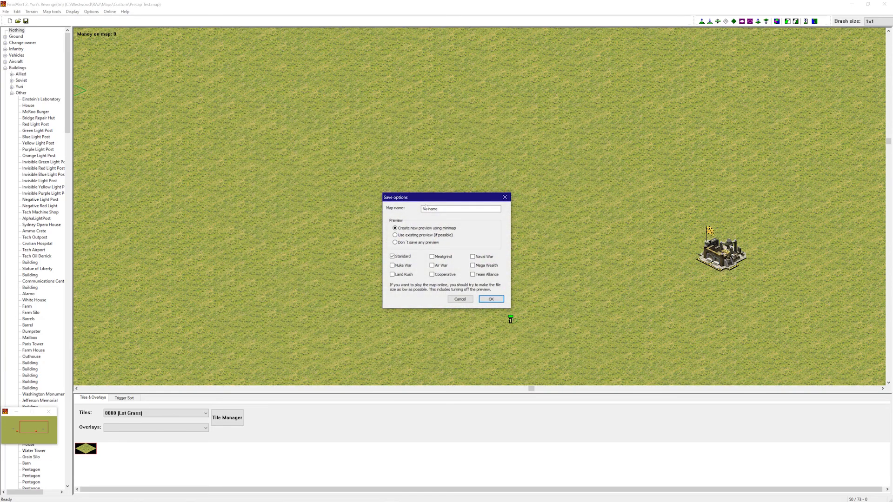
Set the map name to "Precap Test" in the save options and confirm the save.
drag(439, 208, 420, 209)
key(ctrl+v)
click(491, 300)
Switch to the YR Client game room and load the map with the chat command "/loadmap Precap Test".
click(77, 497)
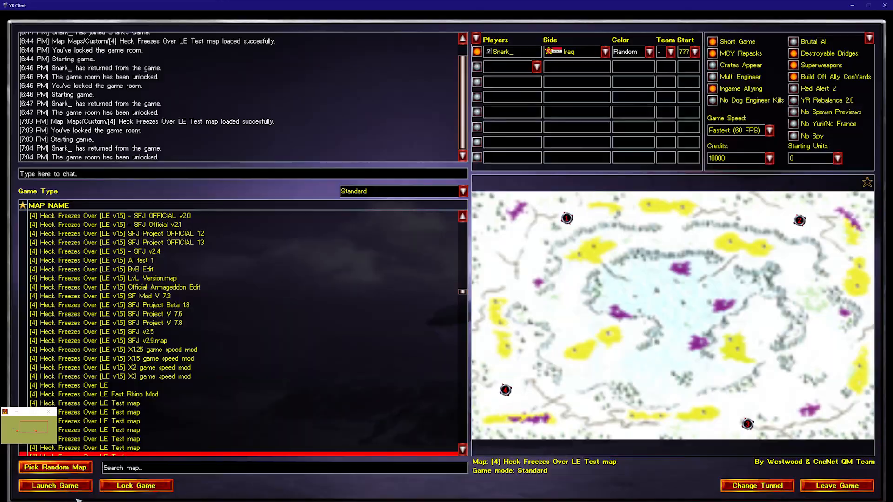
click(95, 174)
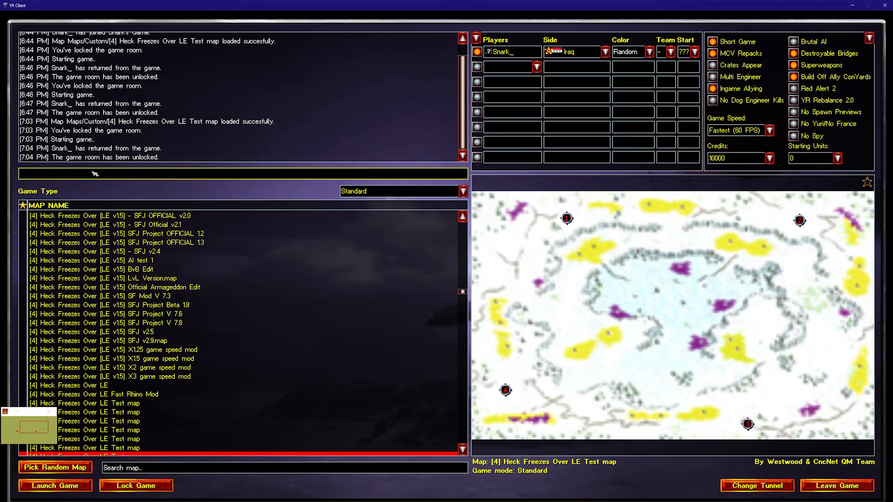
text(/loadmap Precap Test)
key(Return)
Search the map list for "precap tes" and select the Precap Test map.
click(279, 468)
text(precap tes)
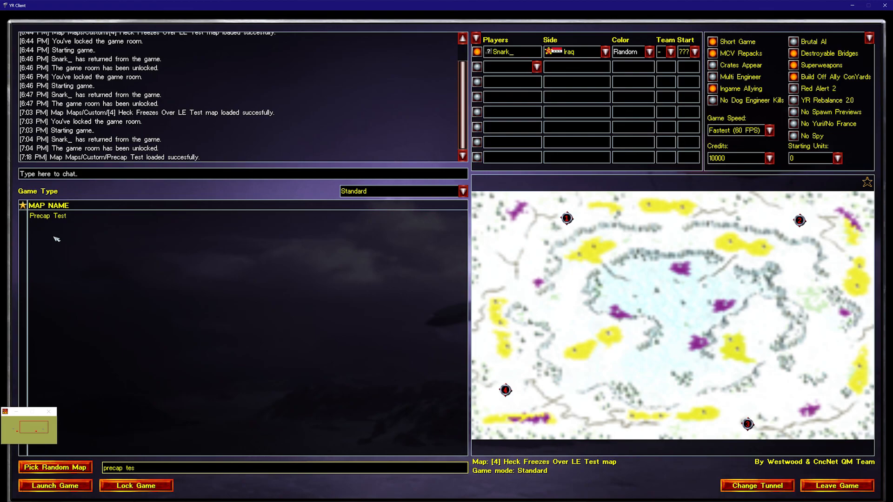
click(80, 216)
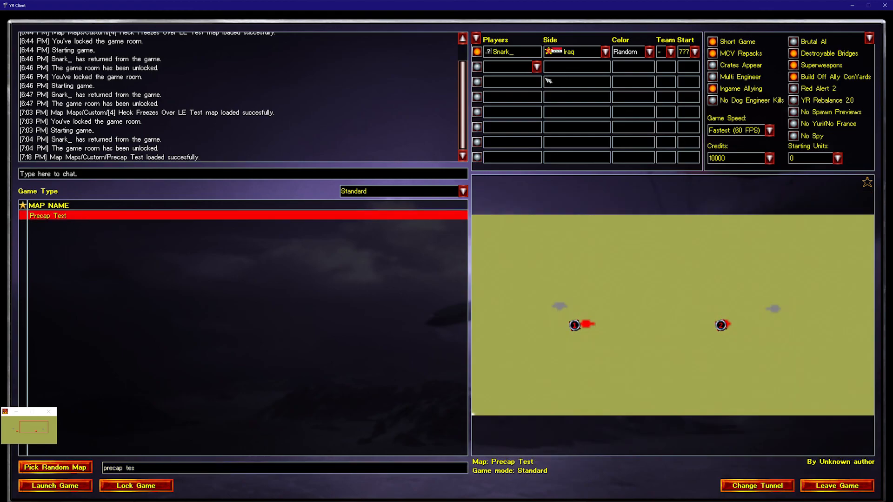
Add two Easy AI players and set your own side to Spectator.
click(537, 66)
click(535, 82)
click(537, 83)
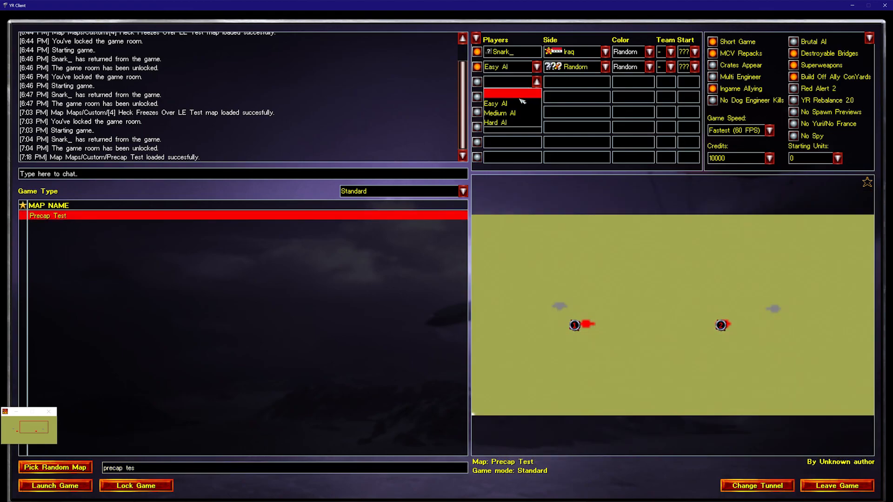
click(511, 98)
click(606, 52)
click(577, 168)
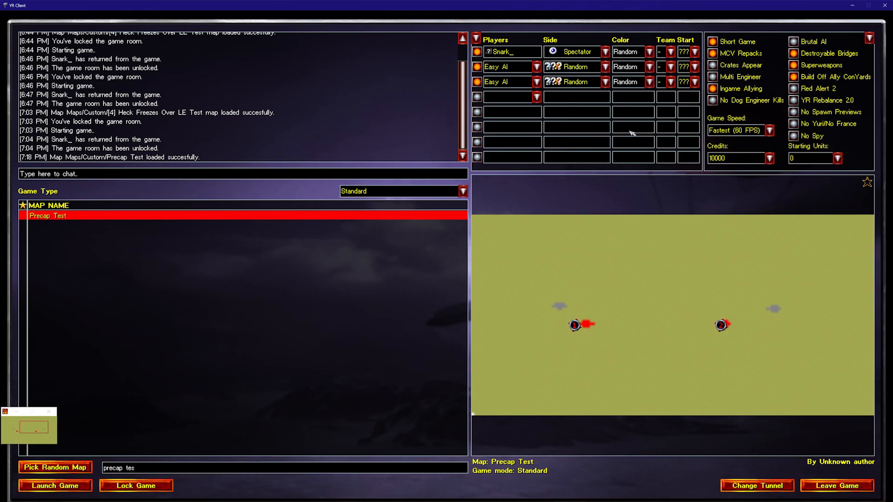
Set the game speed to Faster (45 FPS), and lock and launch the game.
click(754, 131)
click(745, 151)
click(129, 491)
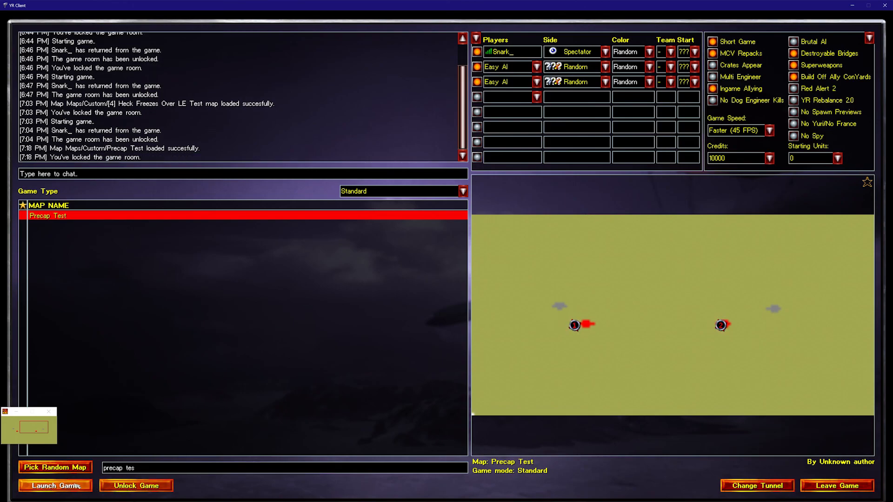
click(77, 484)
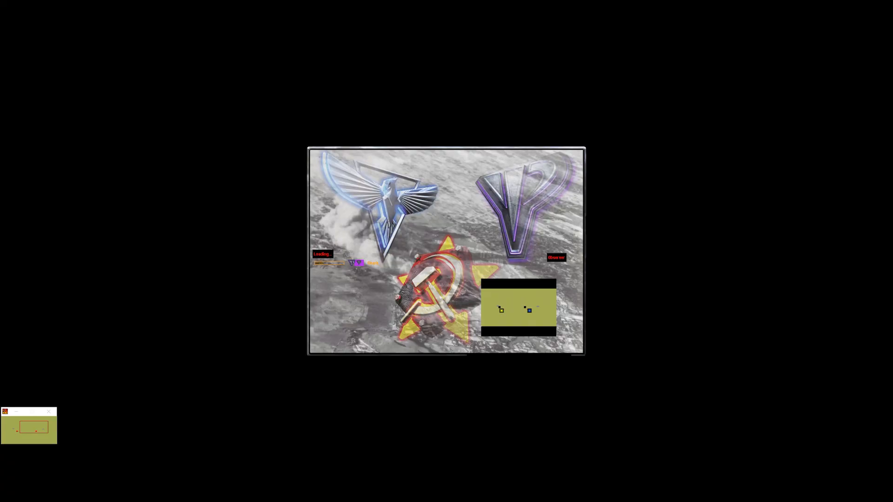